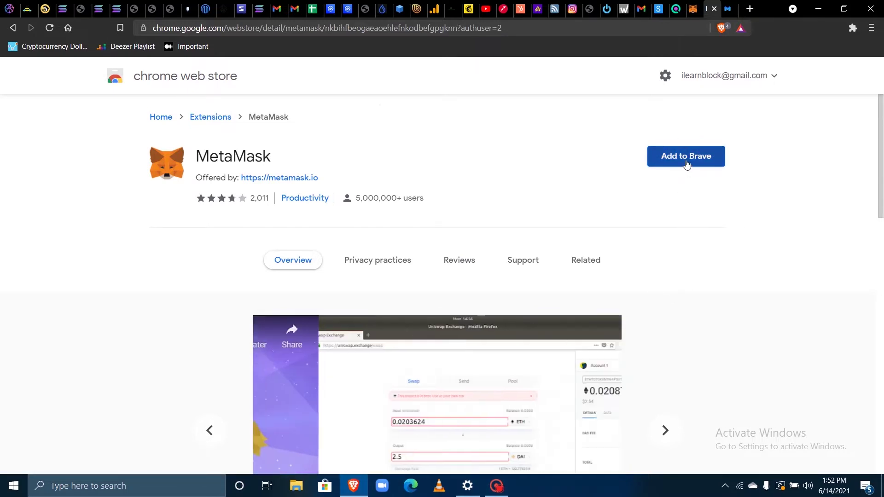
Add the MetaMask extension to the Brave browser and approve its permissions
left_click(686, 165)
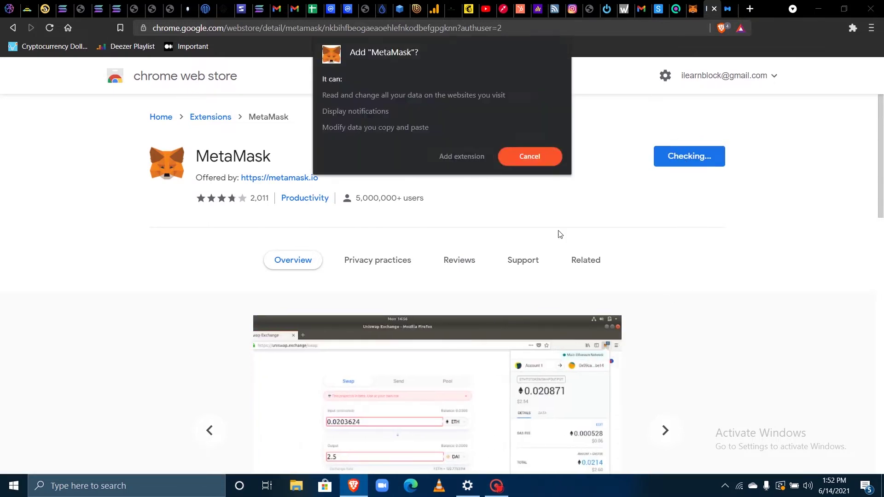
left_click(459, 161)
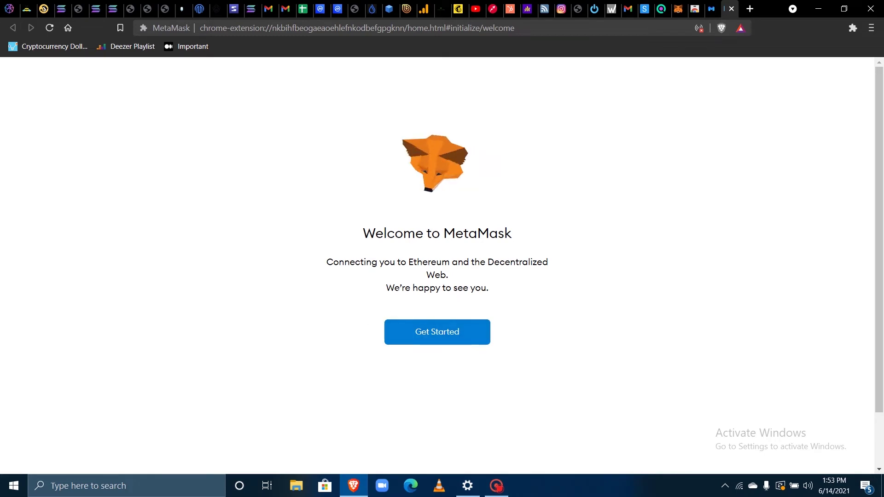
Start the MetaMask setup with the option to create a new wallet and decline sharing usage data
left_click(424, 332)
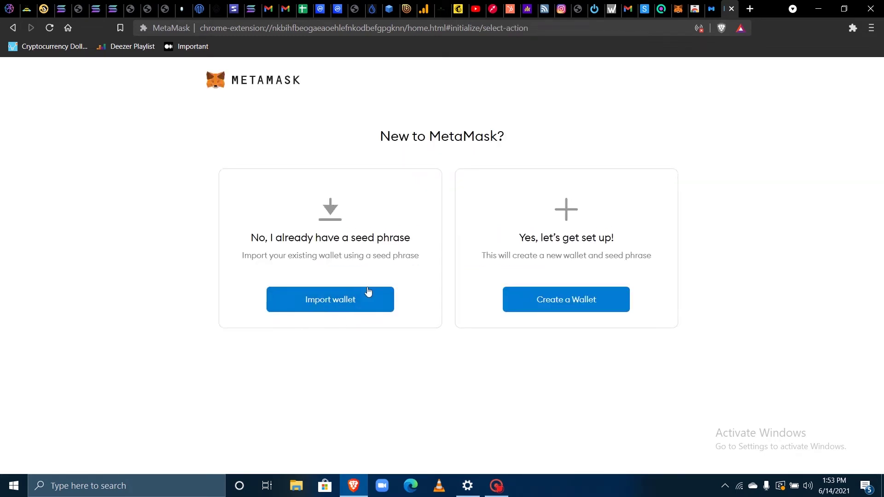
left_click(608, 308)
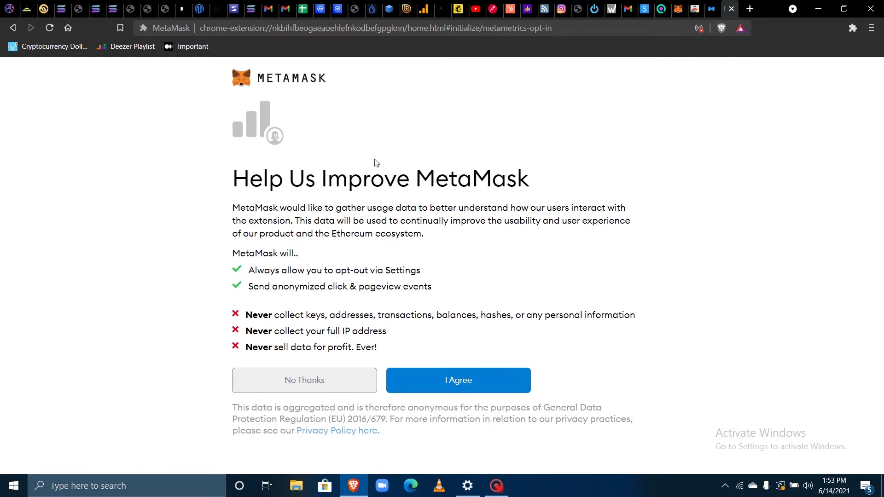
left_click(298, 386)
Enter and confirm a new wallet password, accept the Terms of Use, and create the wallet
left_click(325, 228)
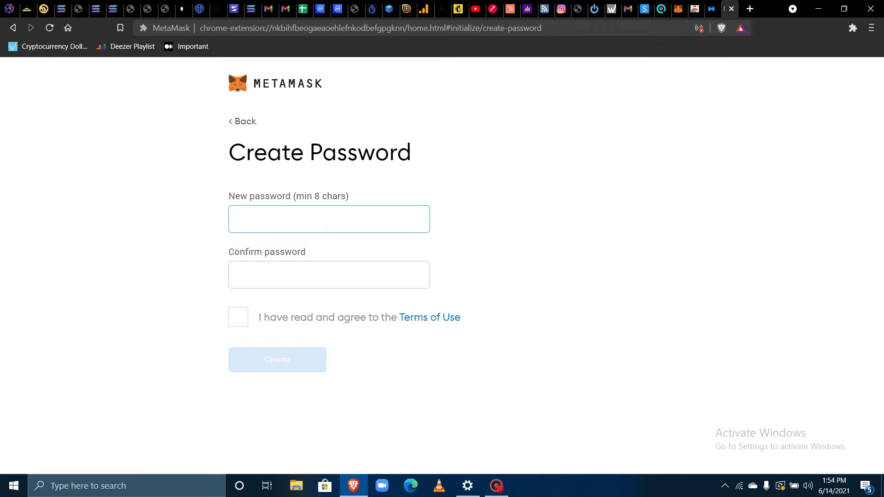
left_click(238, 316)
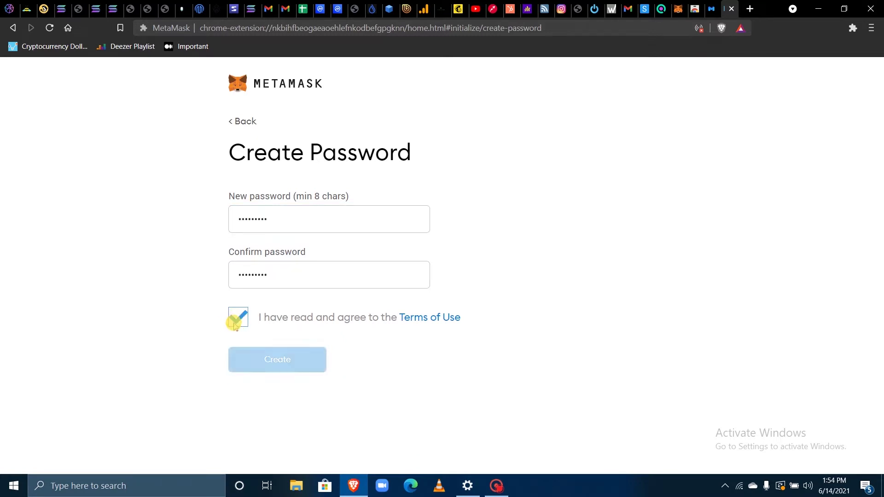
left_click(251, 355)
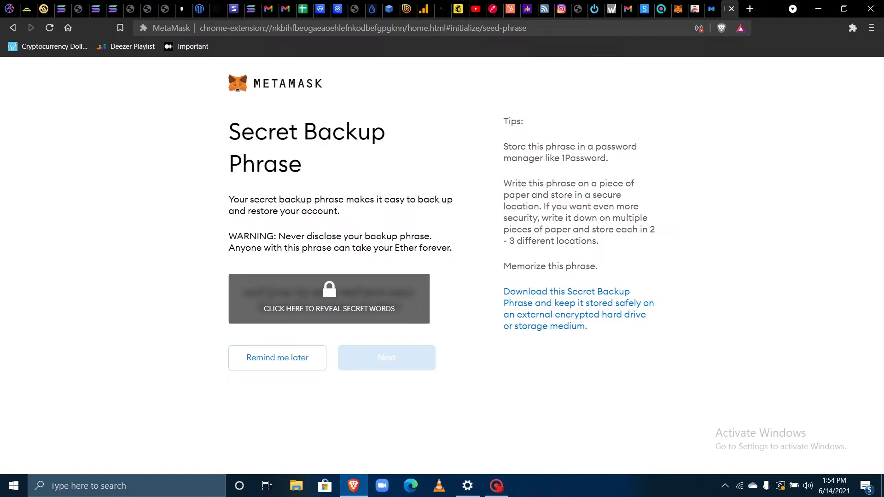
Postpone the secret backup phrase and dismiss the What's new notice
left_click(283, 358)
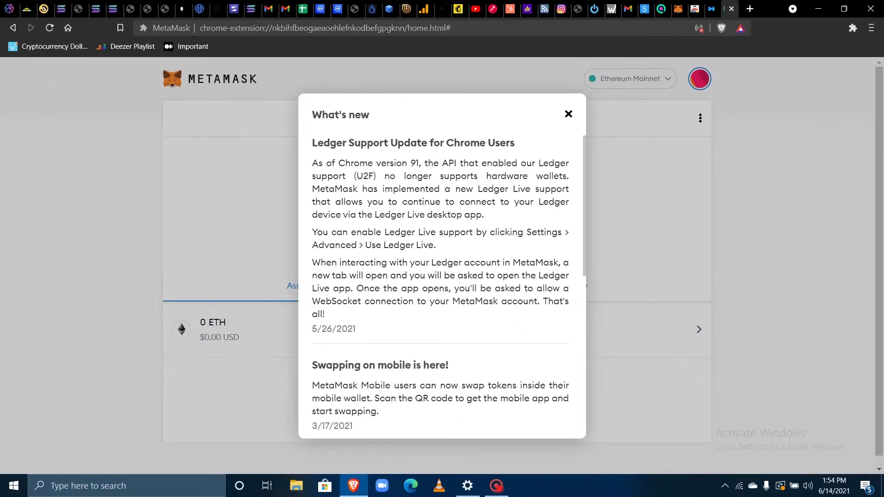
left_click(569, 114)
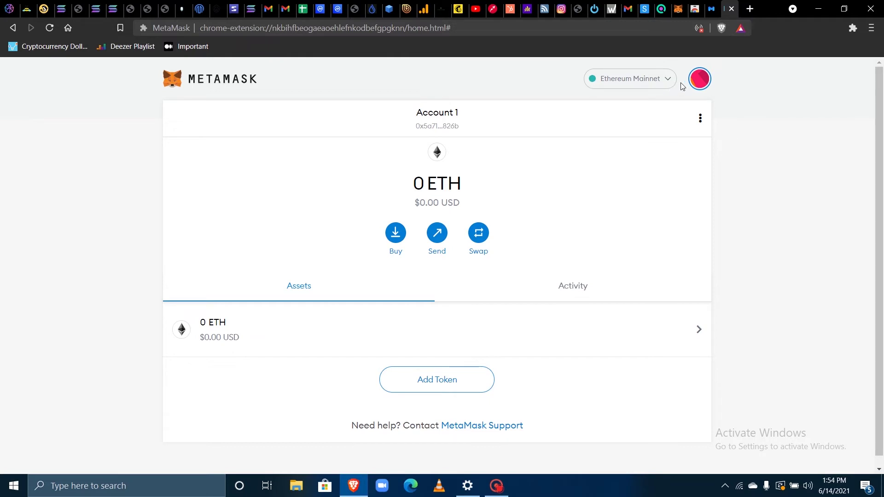
Start adding a new network in the wallet's network settings and name it Matic Mainnet
left_click(699, 88)
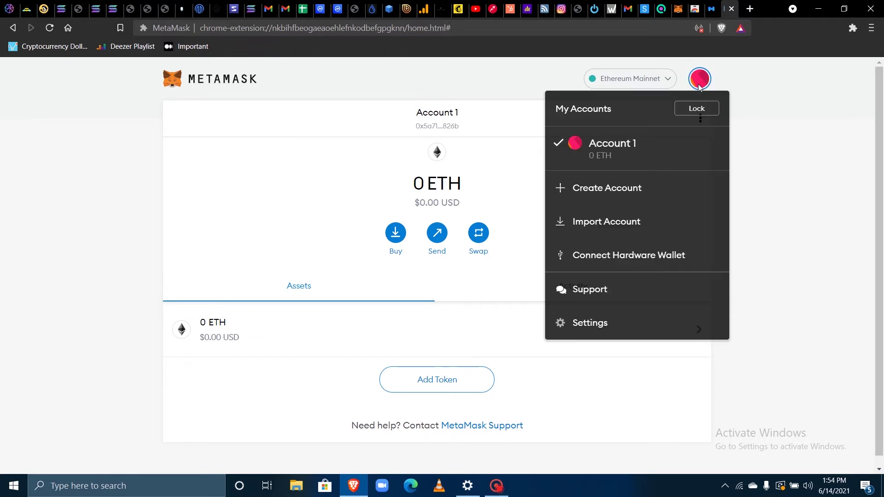
left_click(592, 323)
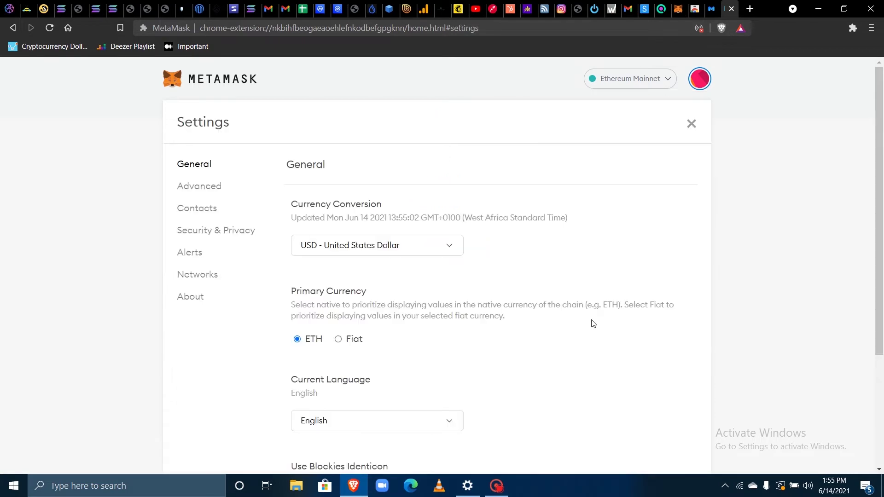
left_click(203, 272)
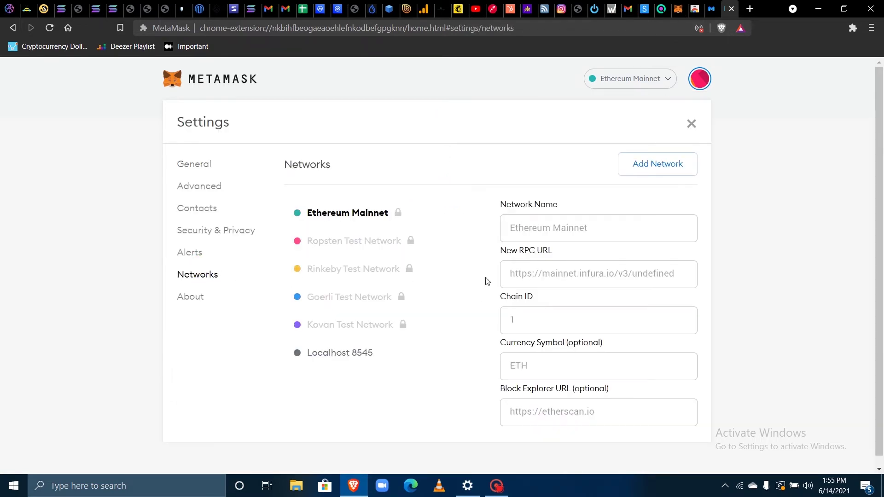
left_click(656, 165)
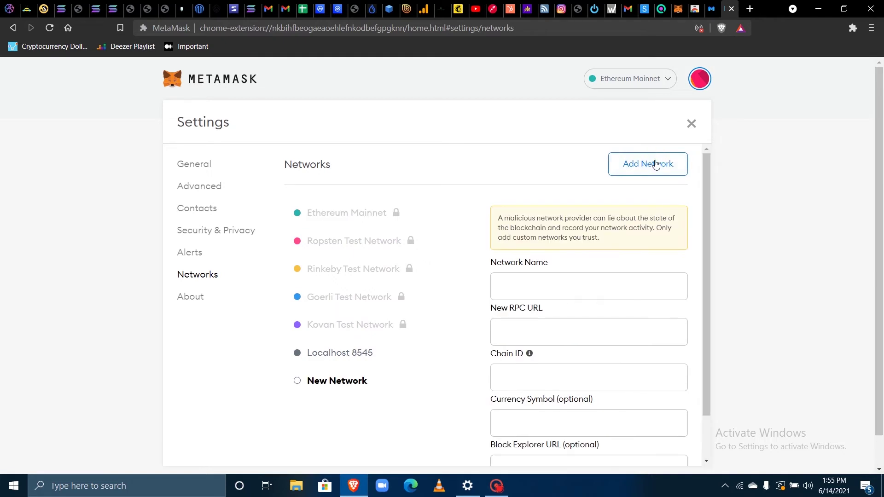
scroll(656, 165, "down", 1)
left_click(570, 236)
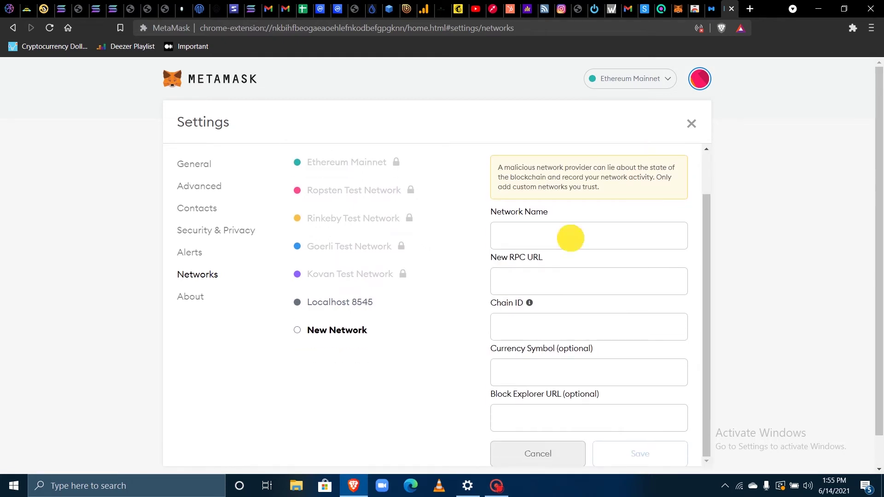
key("Down")
key("Down")
key("Return")
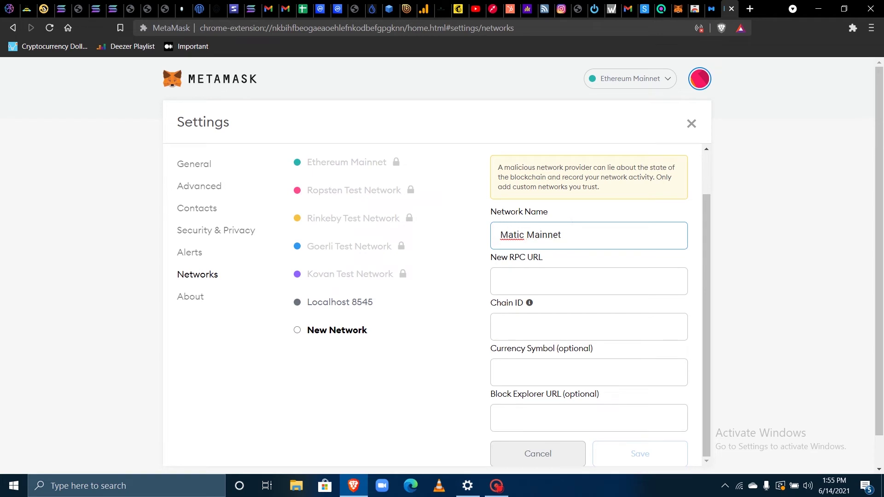
left_click(566, 280)
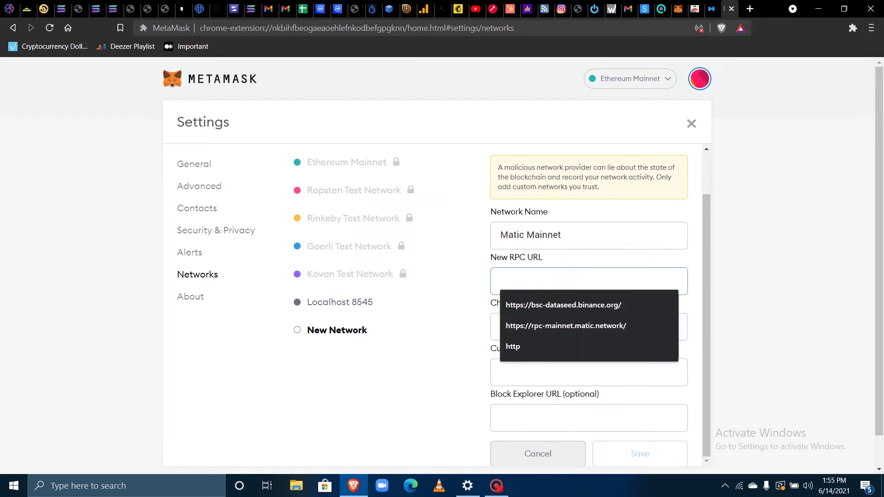
key("Down")
key("Down")
key("Return")
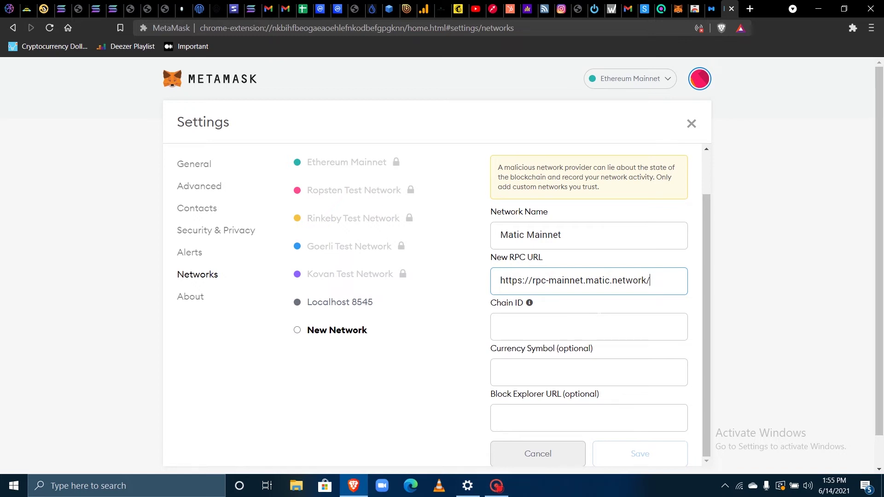
left_click(596, 319)
key("Down")
key("Down")
key("Return")
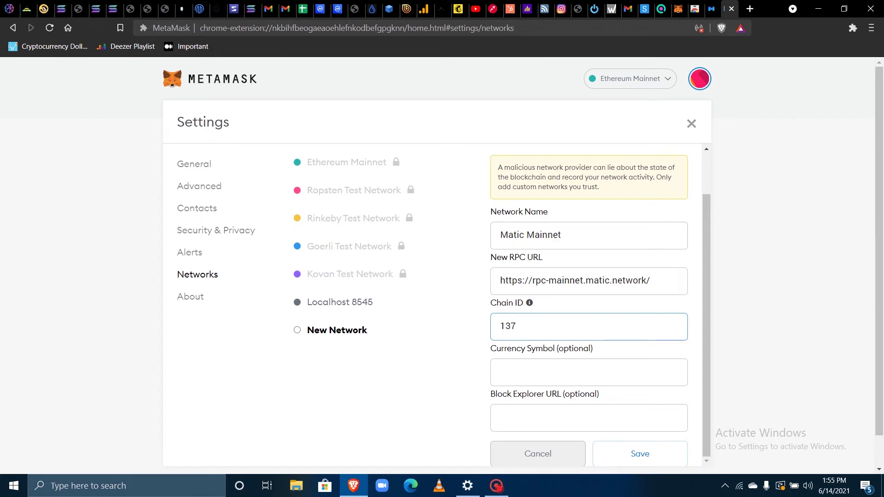
left_click(588, 372)
key("Down")
key("Down")
key("Return")
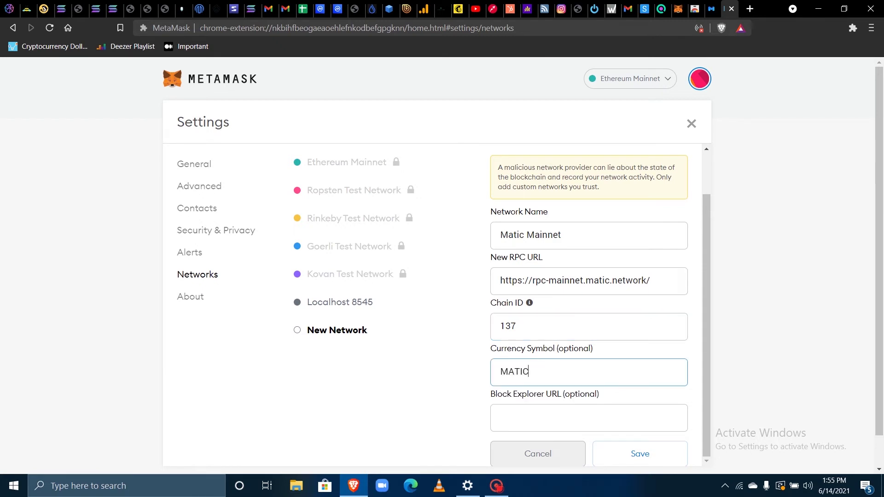
left_click(520, 415)
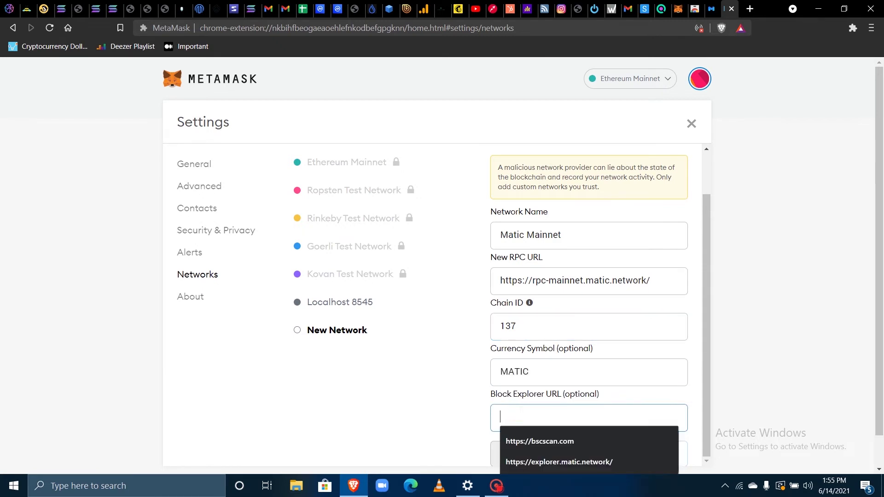
key("Down")
key("Down")
key("Return")
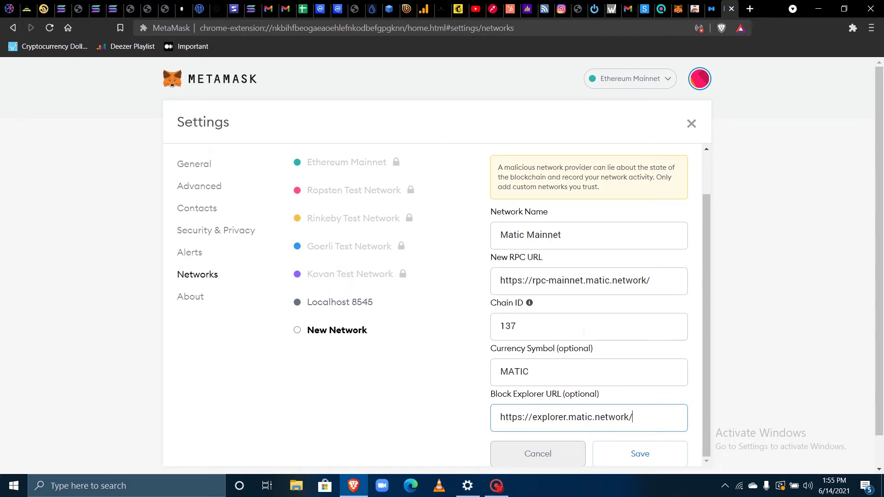
Save the Matic Mainnet network and close the settings
scroll(583, 331, "down", 1)
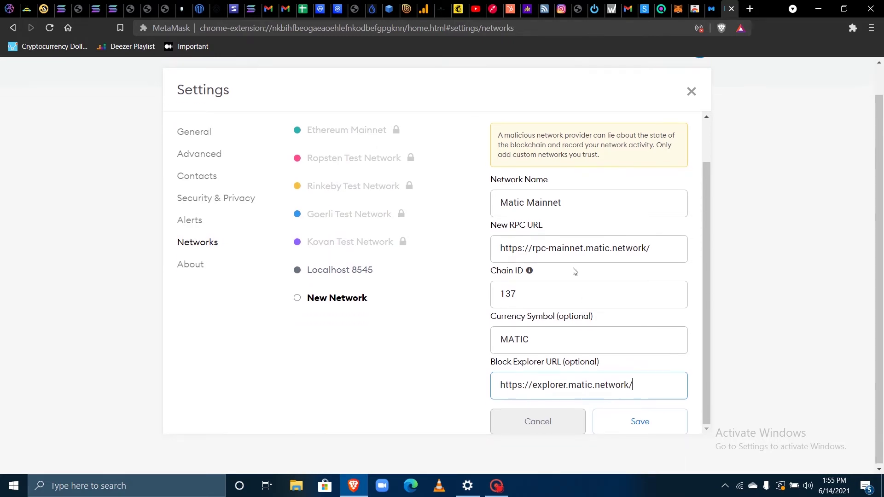
left_click(617, 419)
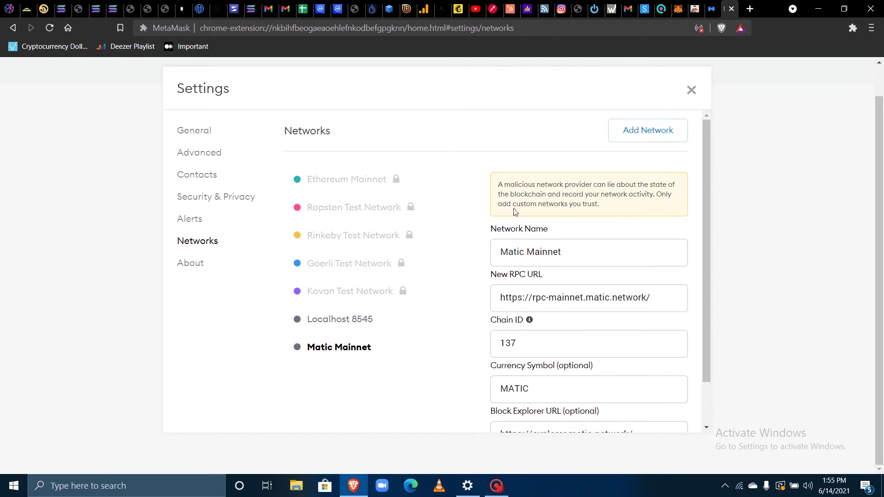
scroll(515, 211, "up", 1)
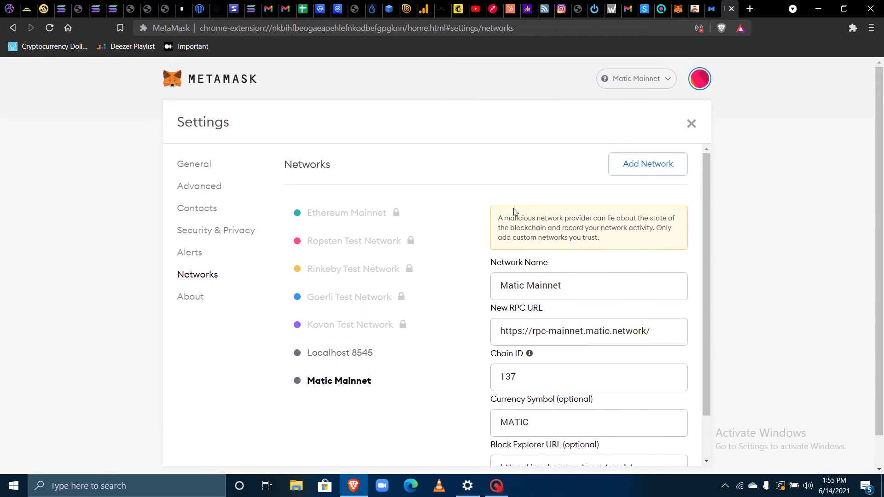
left_click(691, 129)
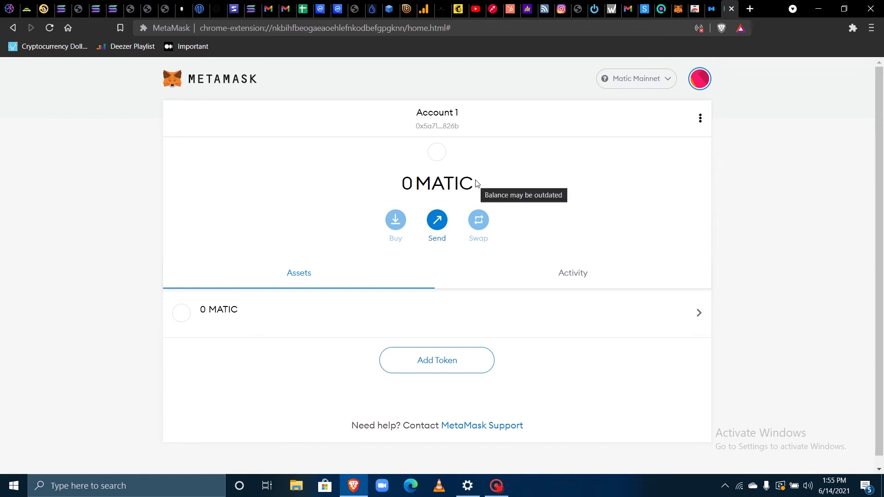
left_click_drag(476, 183, 404, 186)
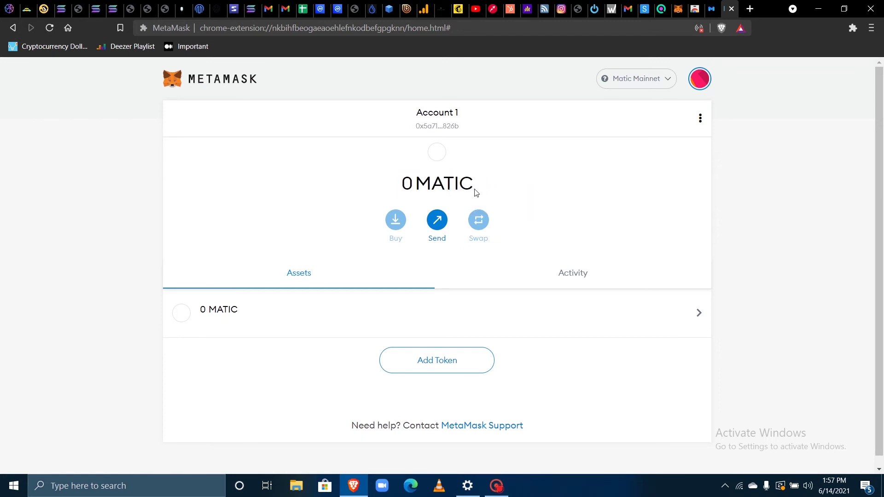
left_click_drag(476, 193, 414, 194)
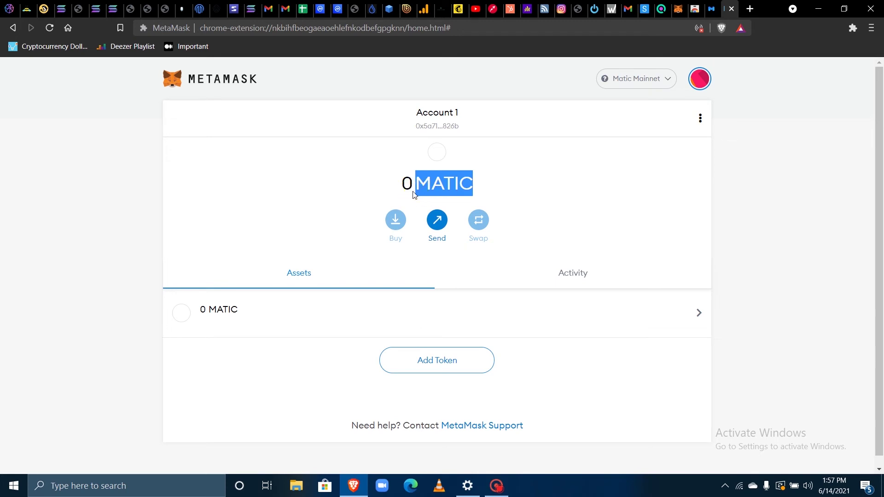
left_click(546, 224)
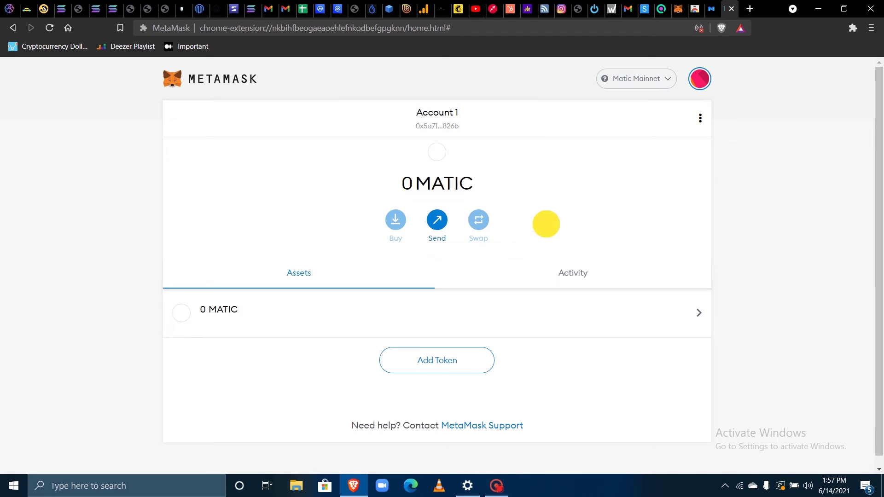
Switch the wallet to Ethereum Mainnet and copy the address of Account 1
left_click(656, 78)
left_click(633, 165)
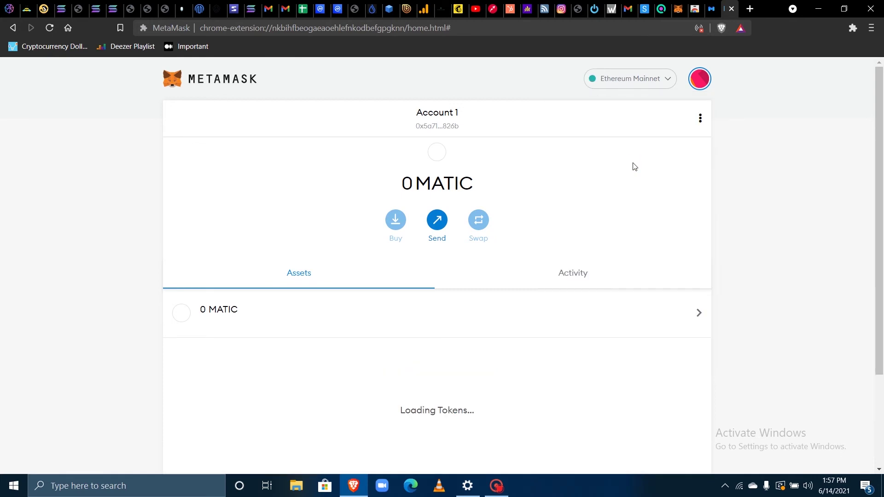
left_click(457, 131)
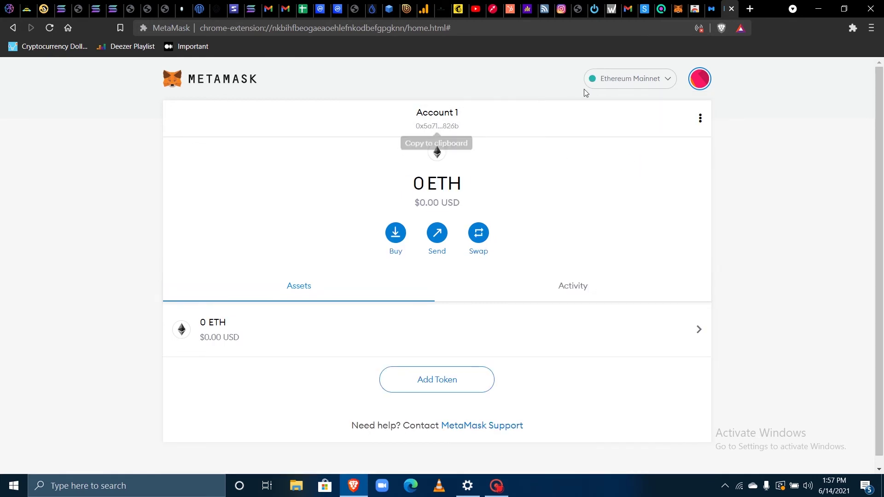
Switch the wallet to Matic Mainnet and back to Ethereum Mainnet, and reopen the network list
left_click(609, 83)
left_click(572, 289)
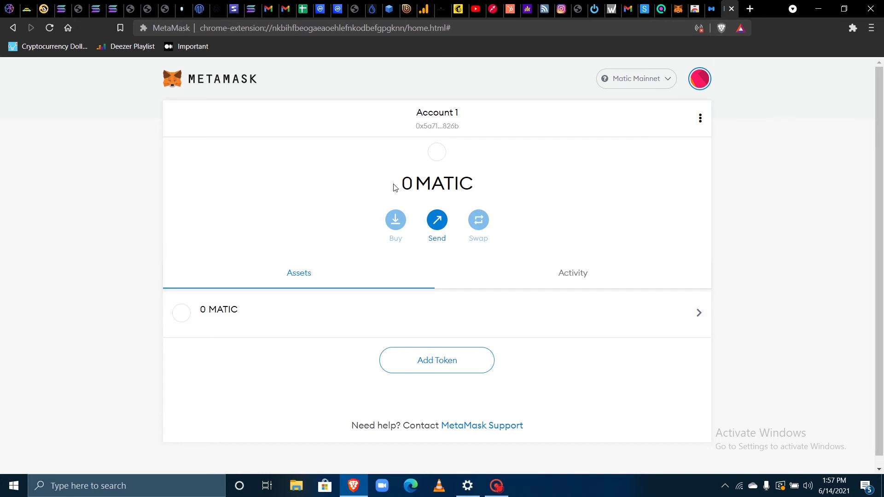
mouse_move(394, 187)
left_click(612, 82)
left_click(612, 169)
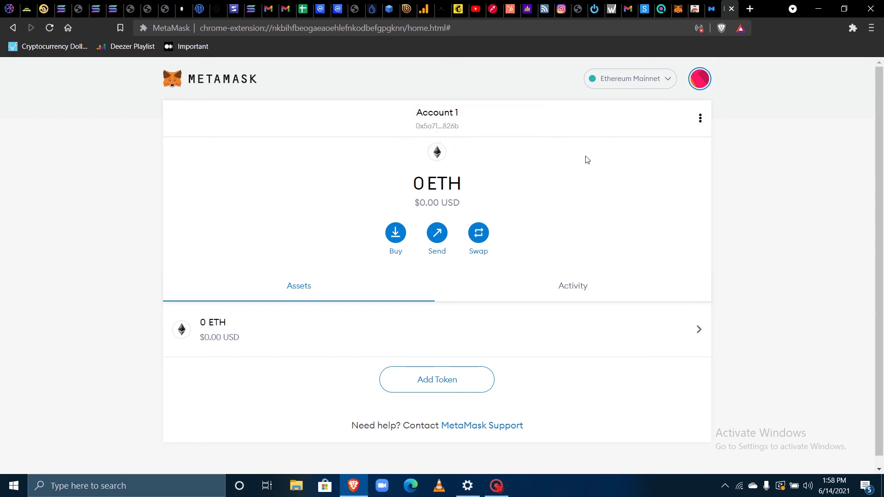
left_click(660, 82)
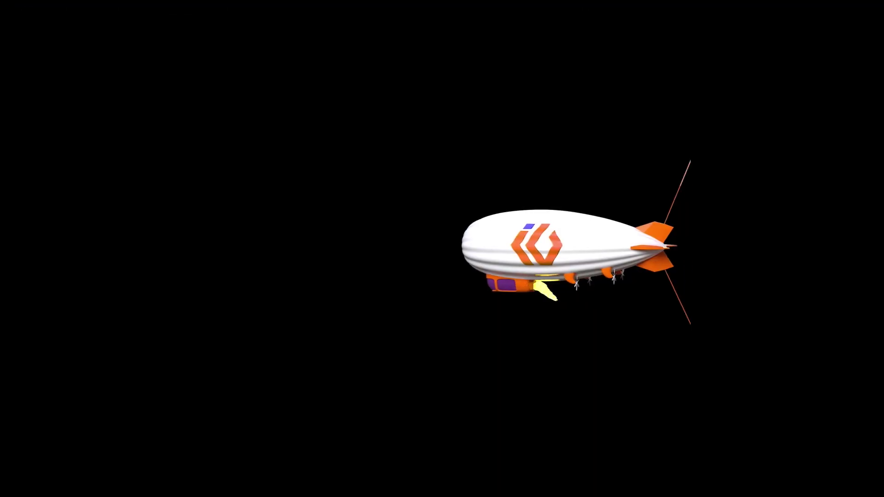